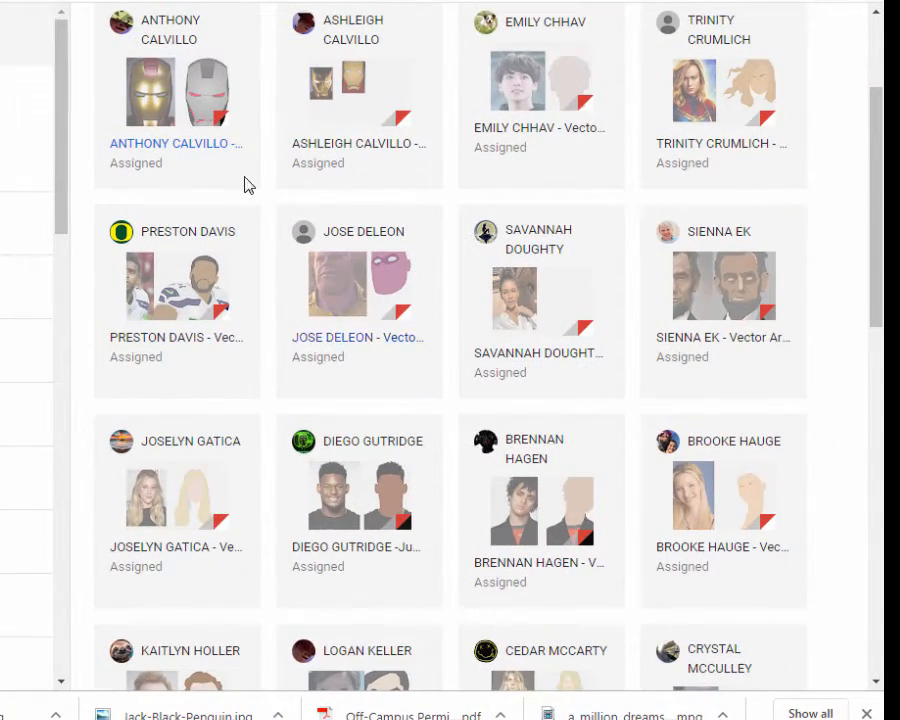
- Look over the students' vector art submissions and compare their reference photos with their drawings
scroll(240, 183, "down", 1)
scroll(290, 262, "up", 2)
scroll(205, 405, "down", 1)
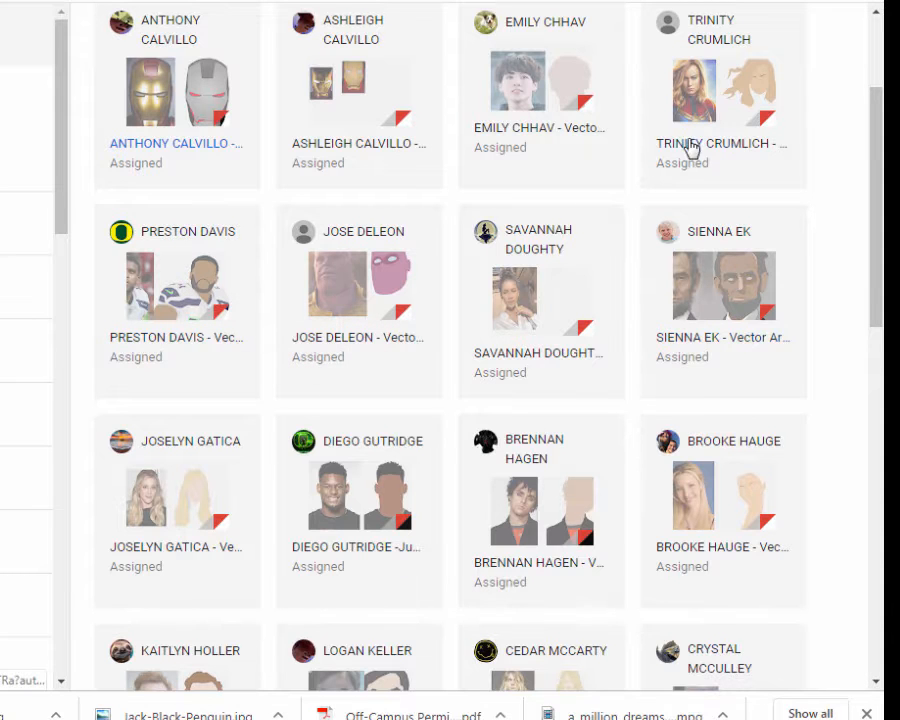
scroll(272, 520, "down", 5)
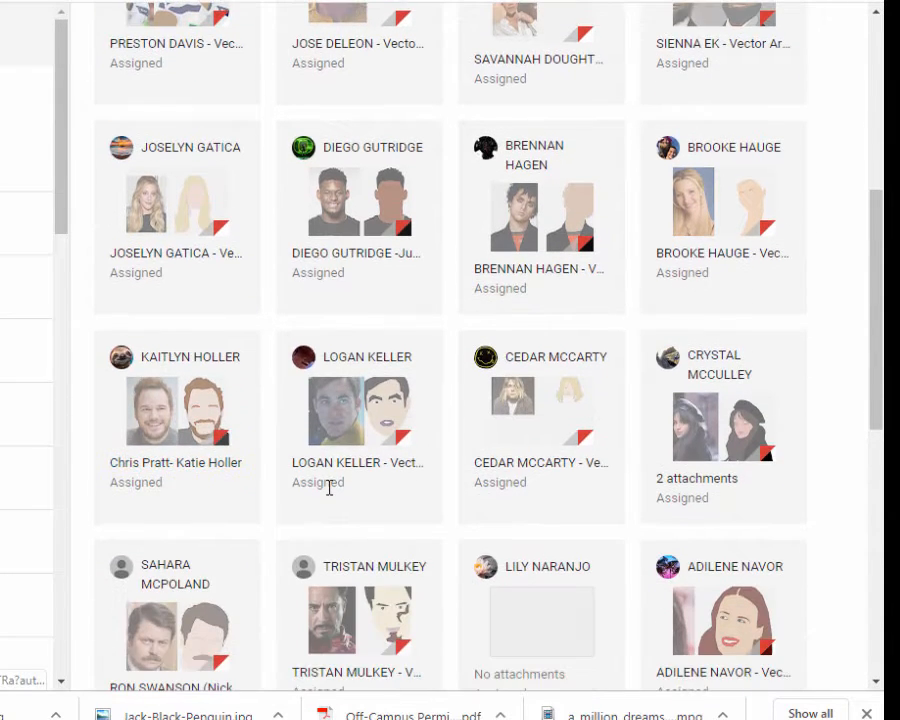
scroll(329, 487, "up", 5)
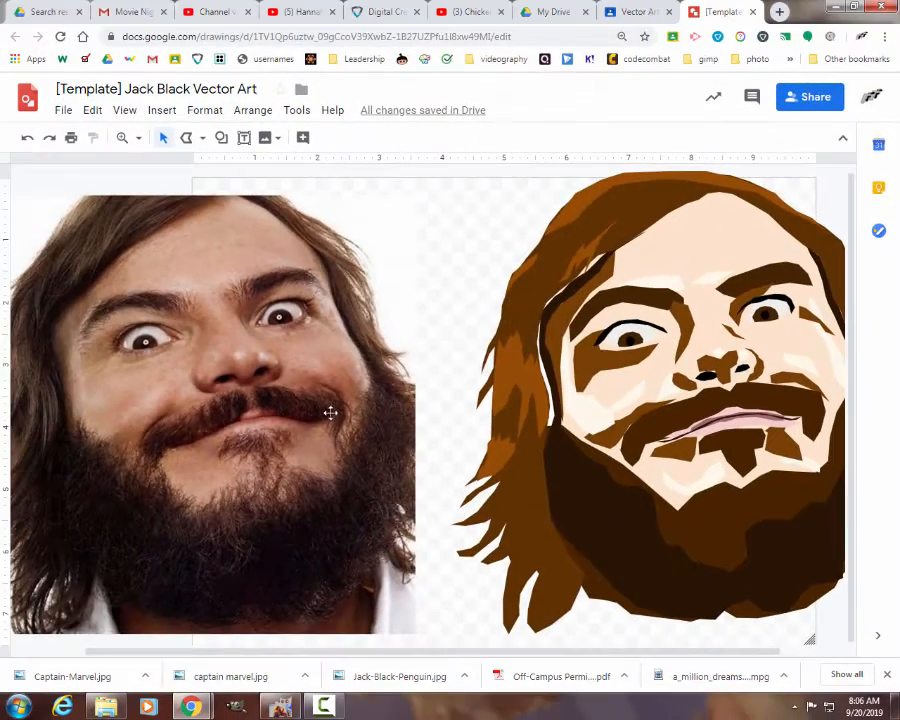
- In the Jack Black Vector Art drawing, trace the photo's nose with a polyline, fill it light skin tone, and place it over the vector portrait's nose
left_click(186, 137)
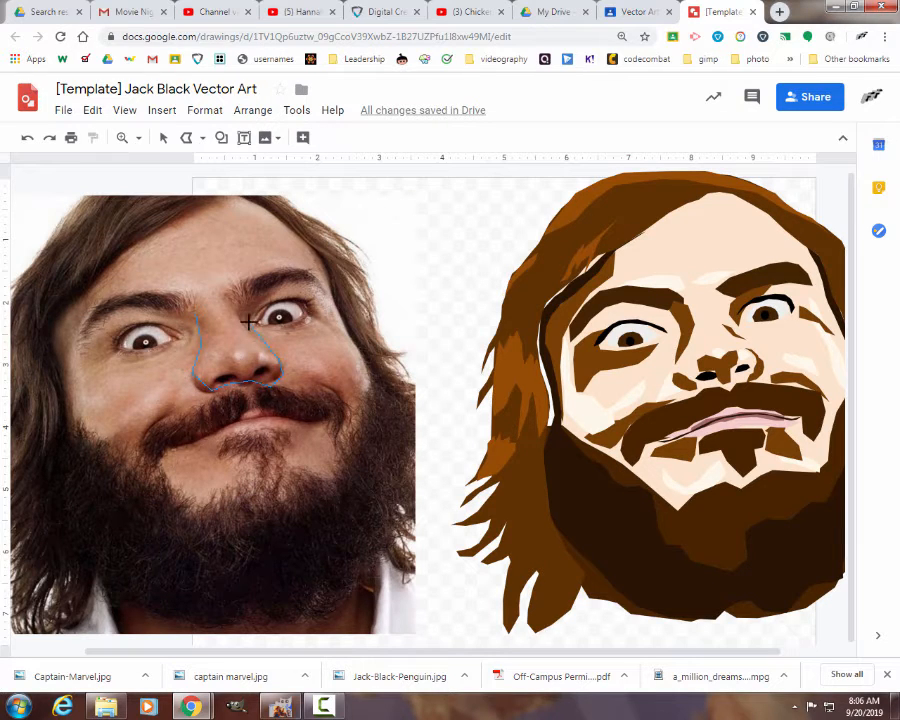
left_click(197, 311)
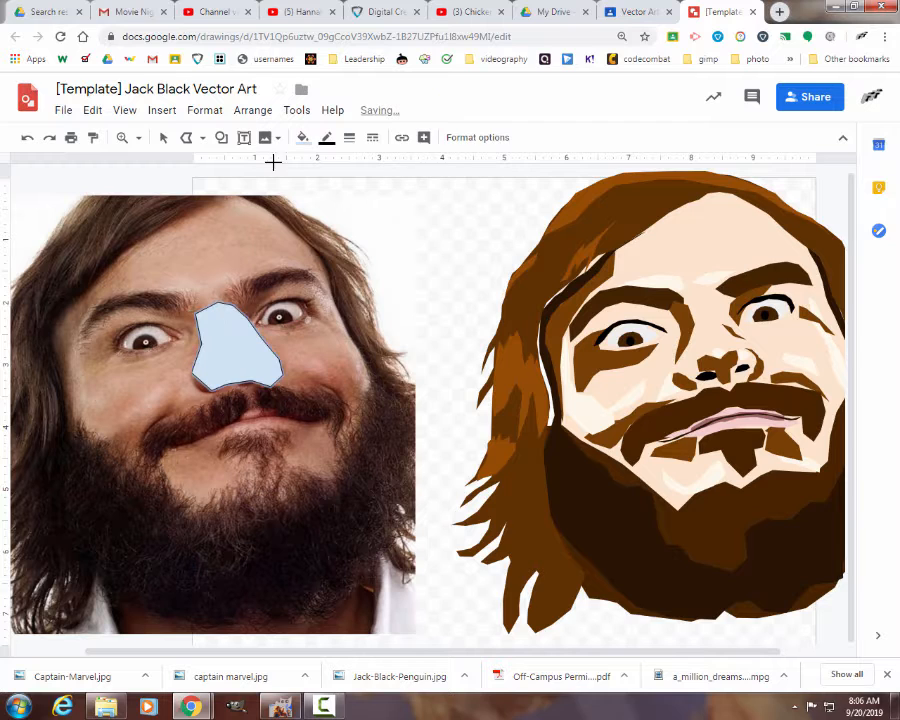
left_click(302, 137)
left_click(345, 257)
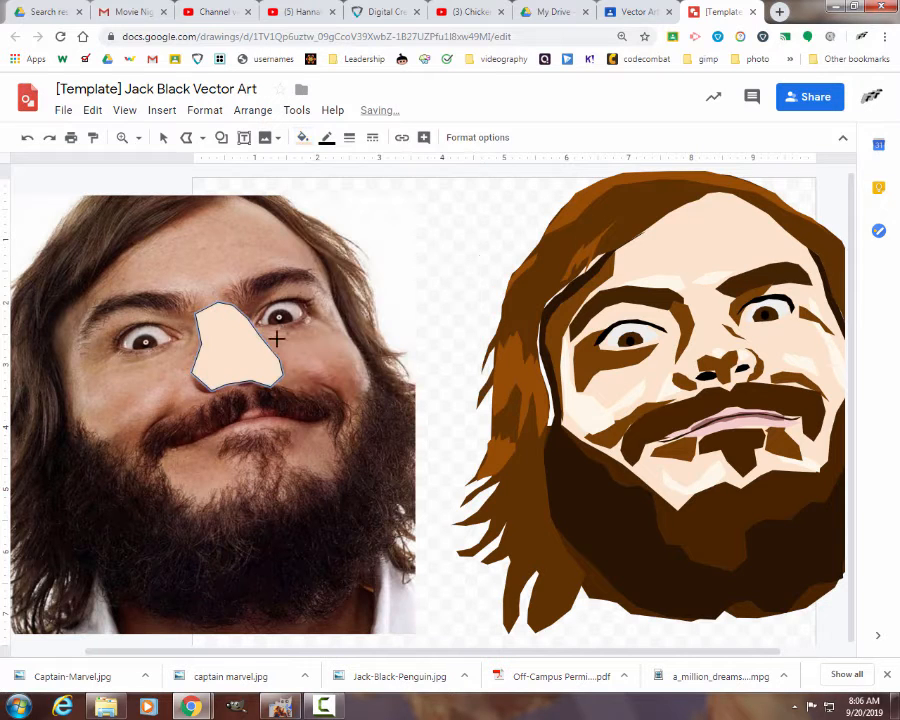
left_click_drag(220, 336, 657, 328)
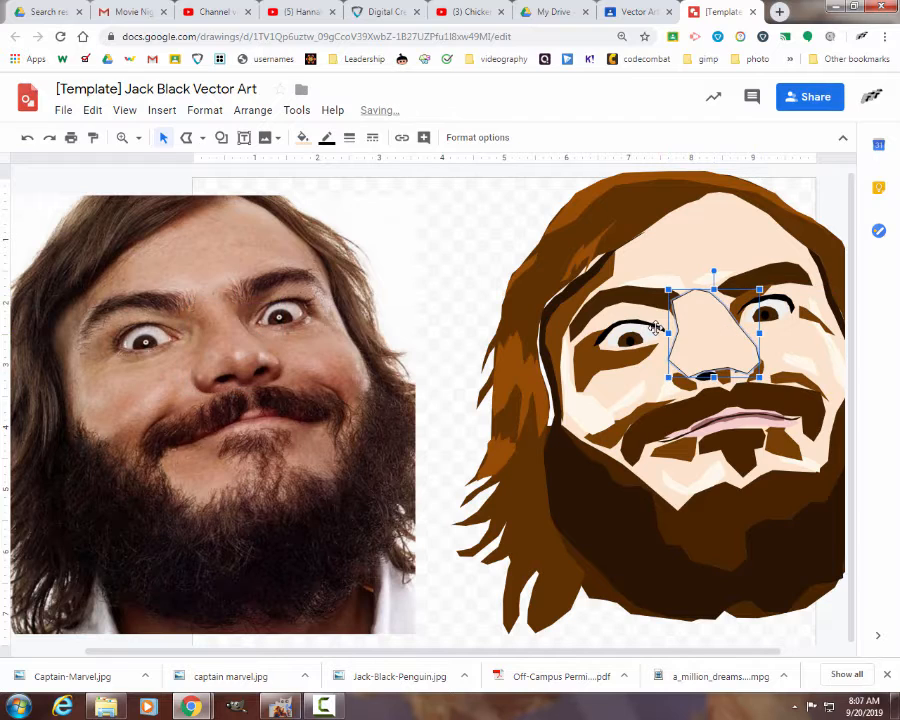
key("Escape")
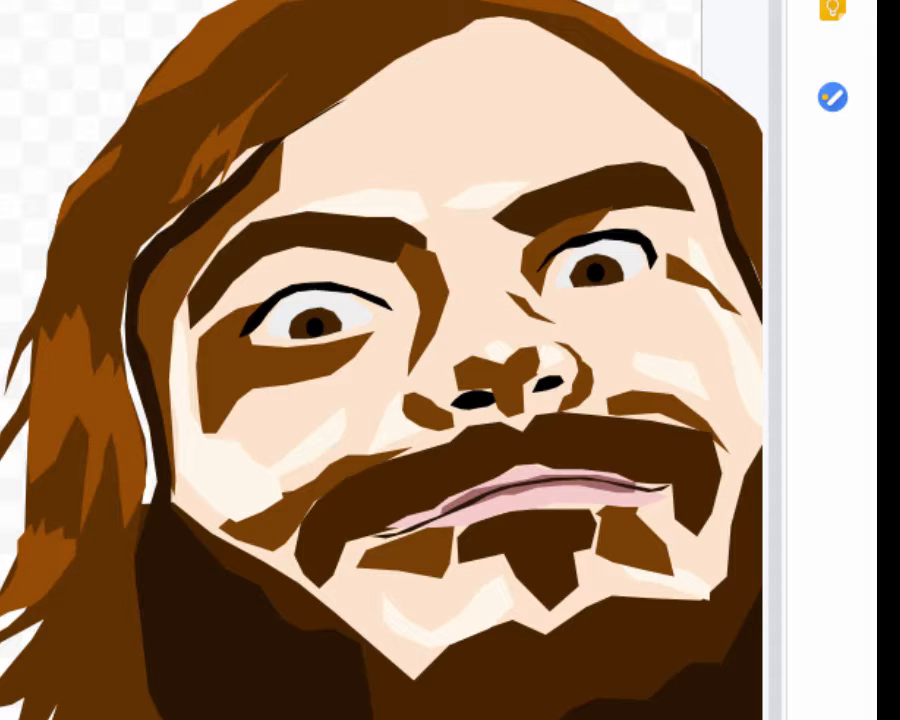
- Examine the flat color shapes that make up the Jack Black vector portrait
scroll(381, 360, "left", 1)
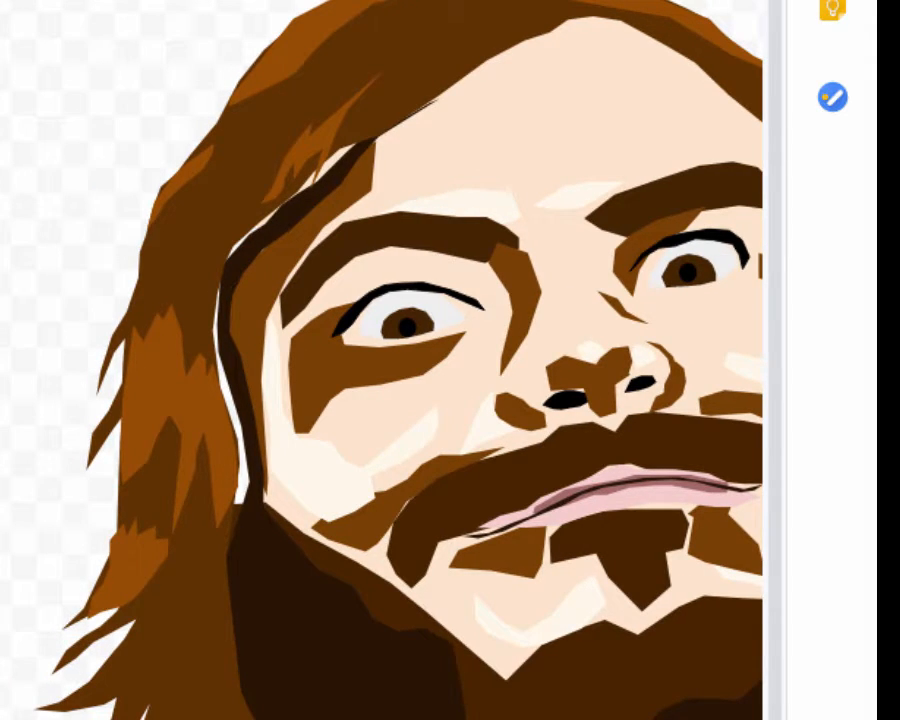
scroll(381, 360, "up", 1)
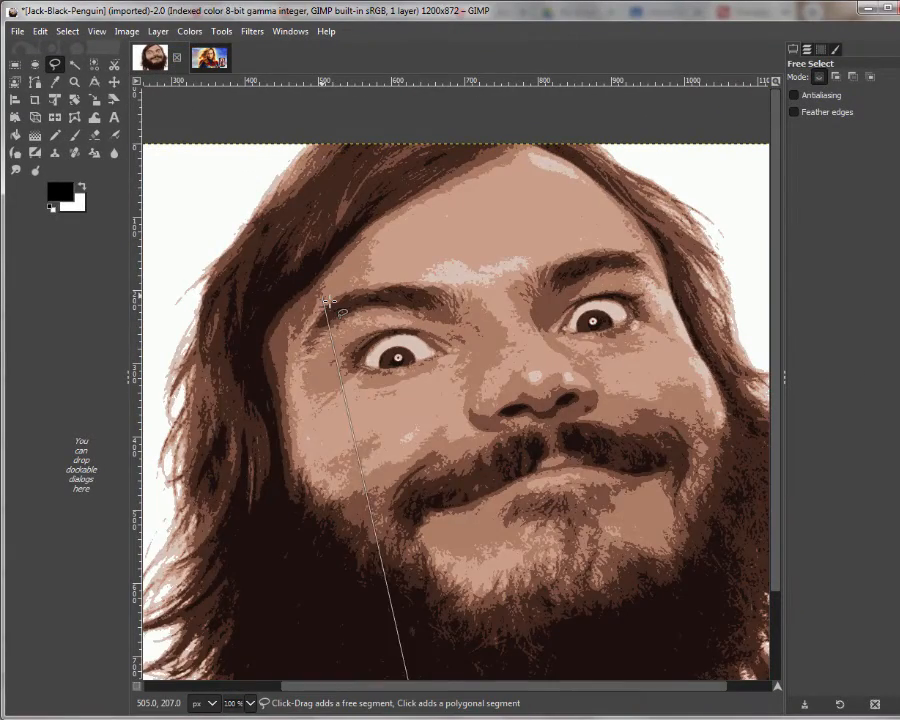
- In GIMP, undo the Jack Black photo's indexed conversion and convert it again to indexed colors with a maximum of 7 colors
key("ctrl+z")
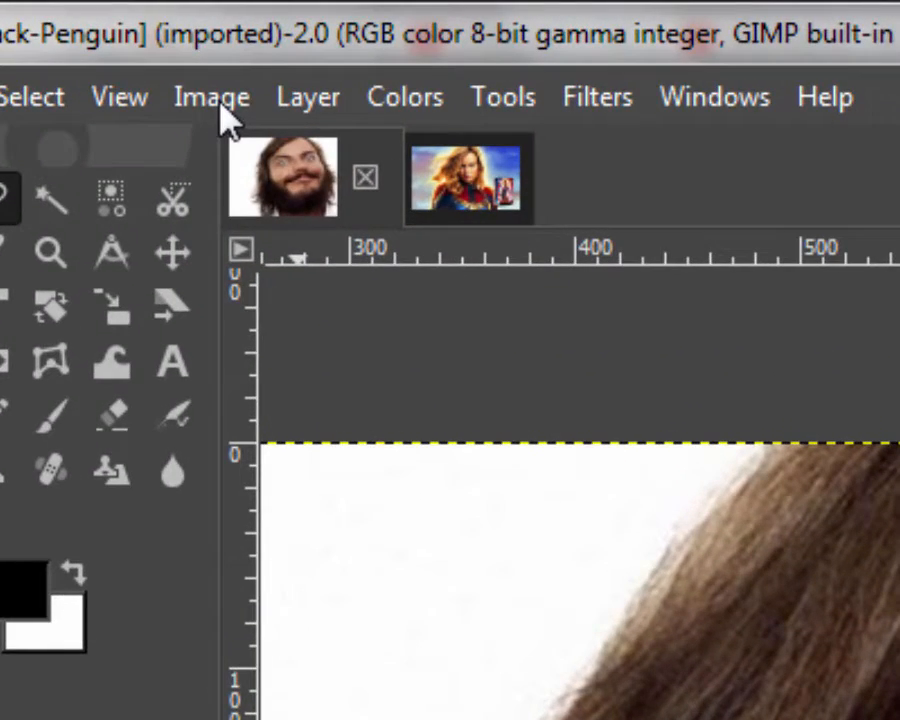
left_click(212, 97)
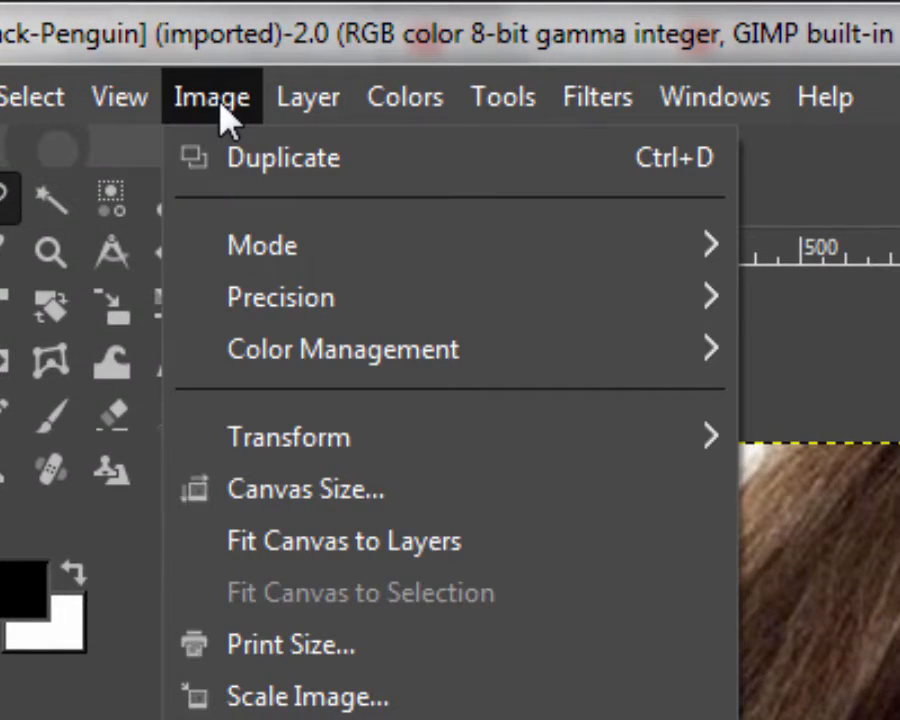
mouse_move(243, 258)
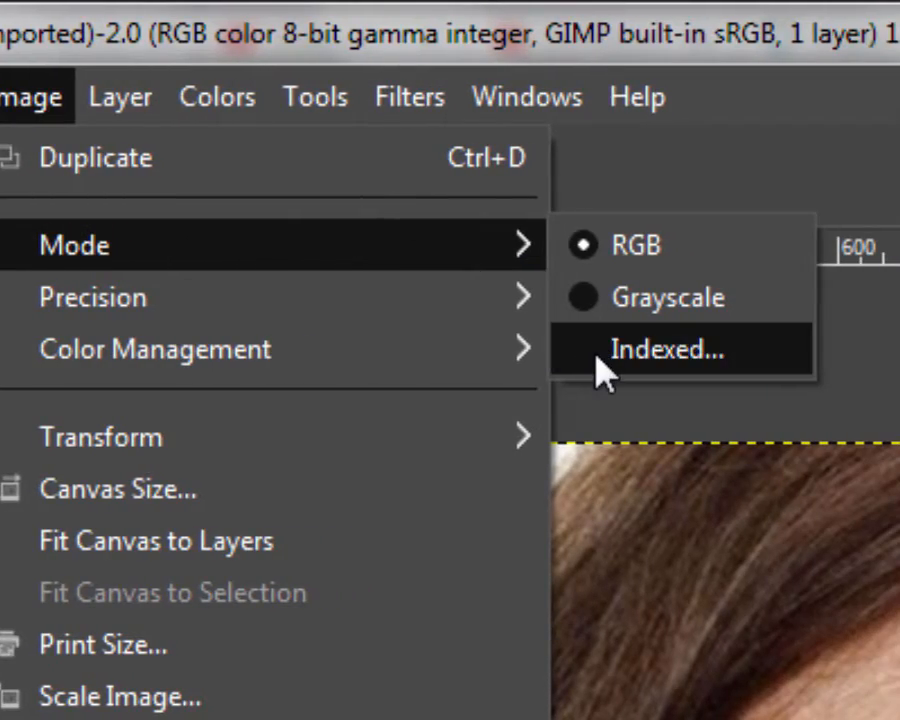
left_click(600, 352)
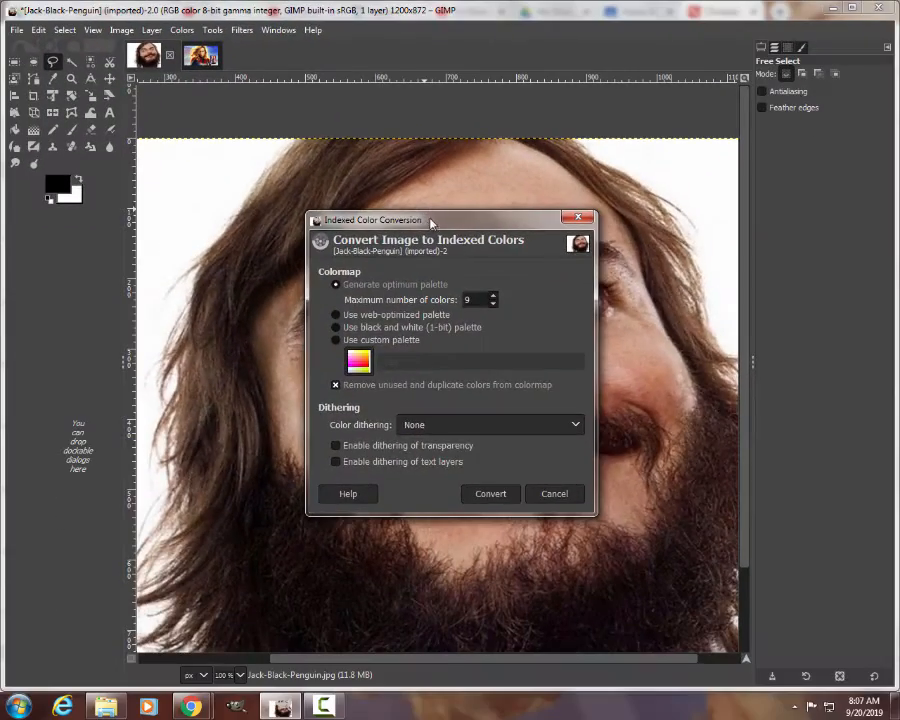
left_click_drag(439, 214, 727, 186)
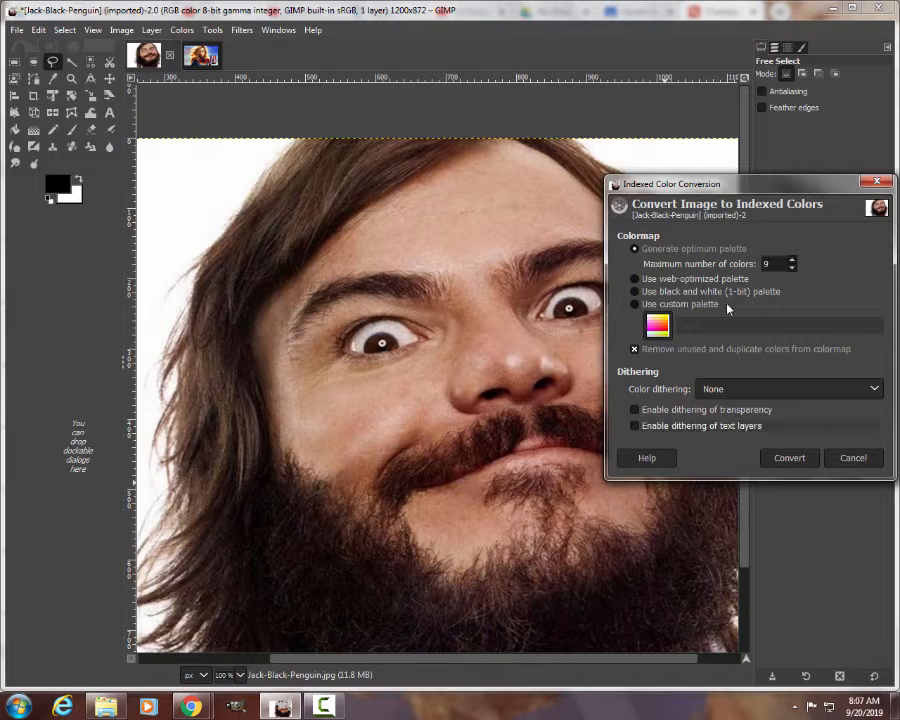
left_click_drag(752, 188, 728, 94)
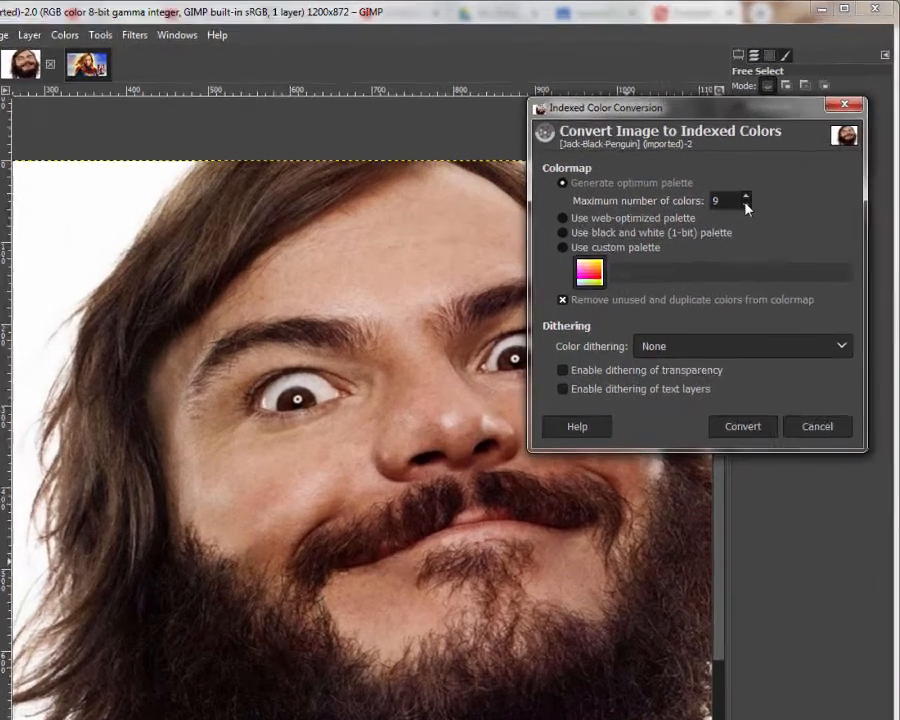
left_click(769, 168)
left_click(692, 278)
left_click(692, 278)
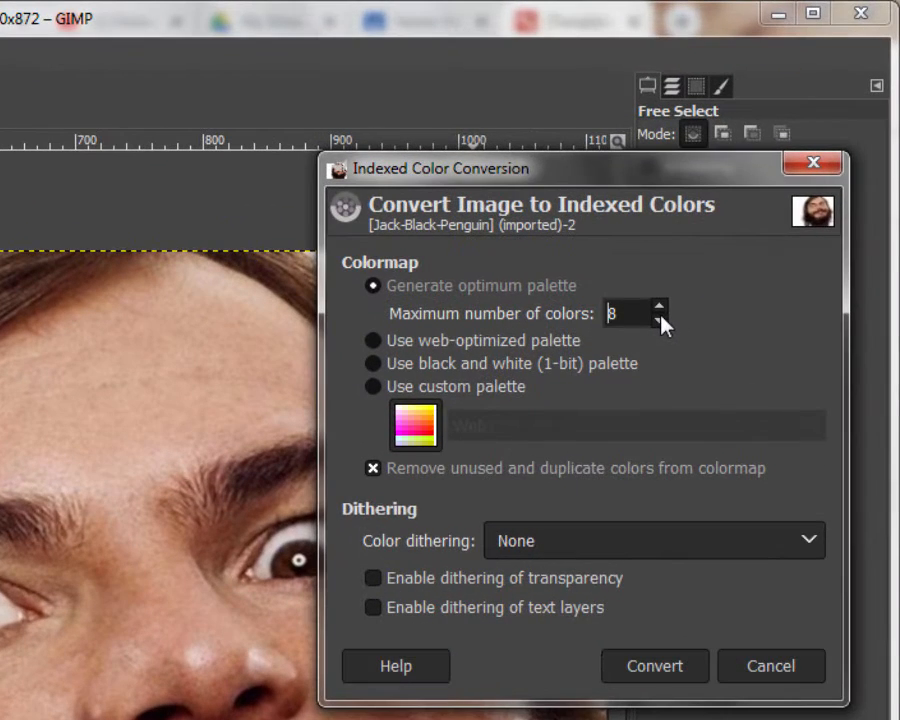
left_click(692, 278)
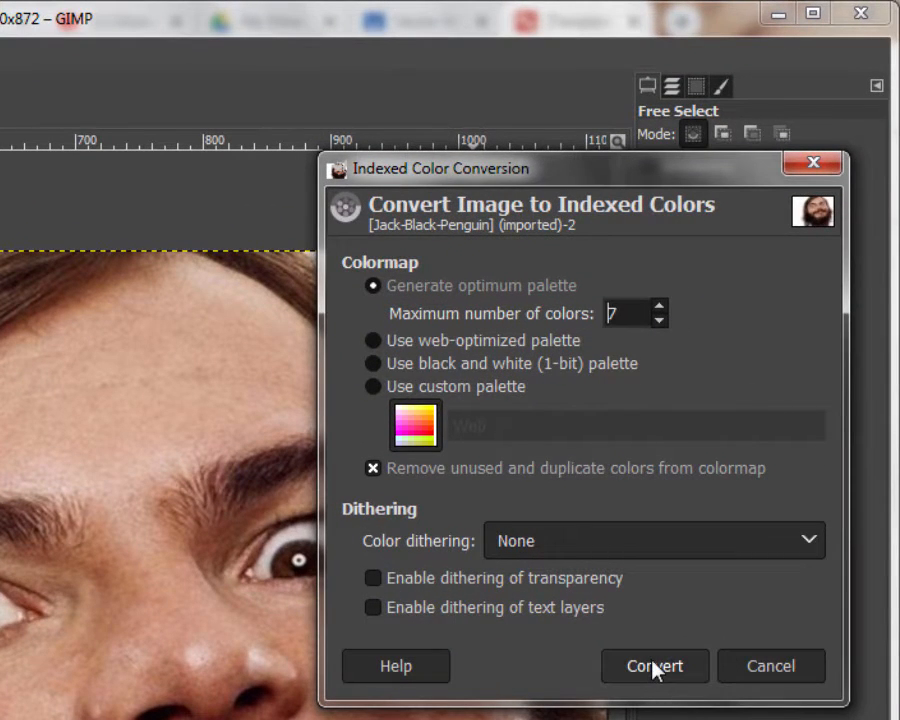
left_click(654, 666)
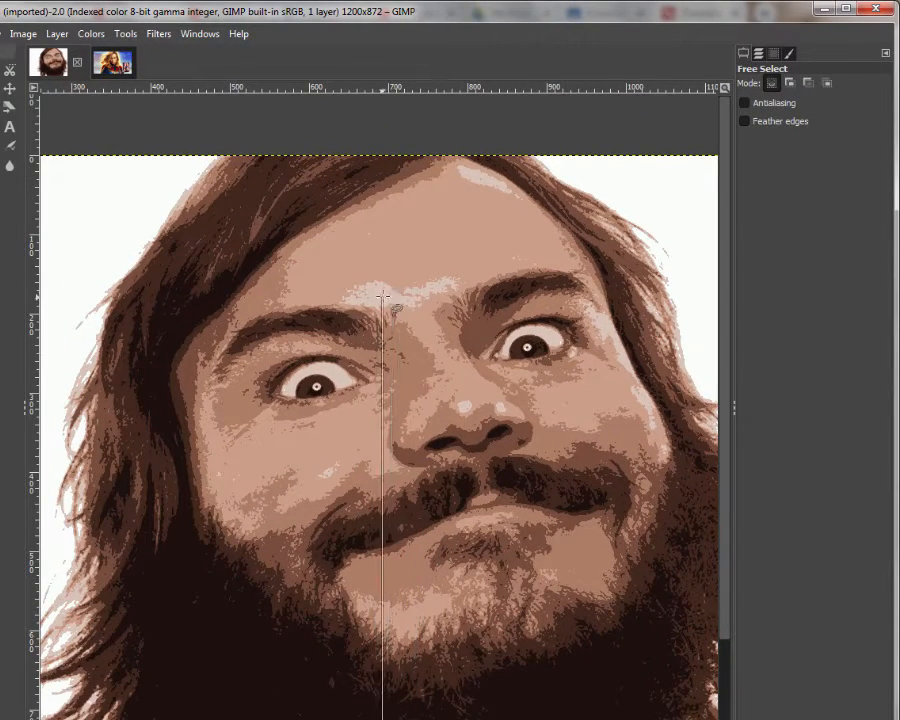
- Examine the separate color regions around the nose, eyes and mustache of the converted Jack Black photo
scroll(465, 505, "up", 2)
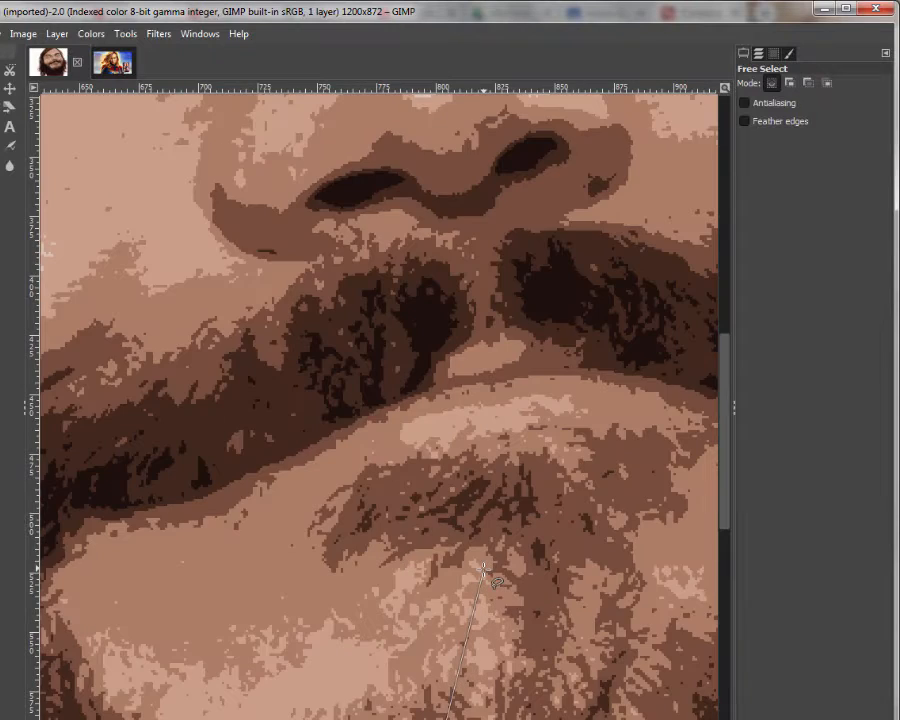
scroll(444, 528, "up", 2)
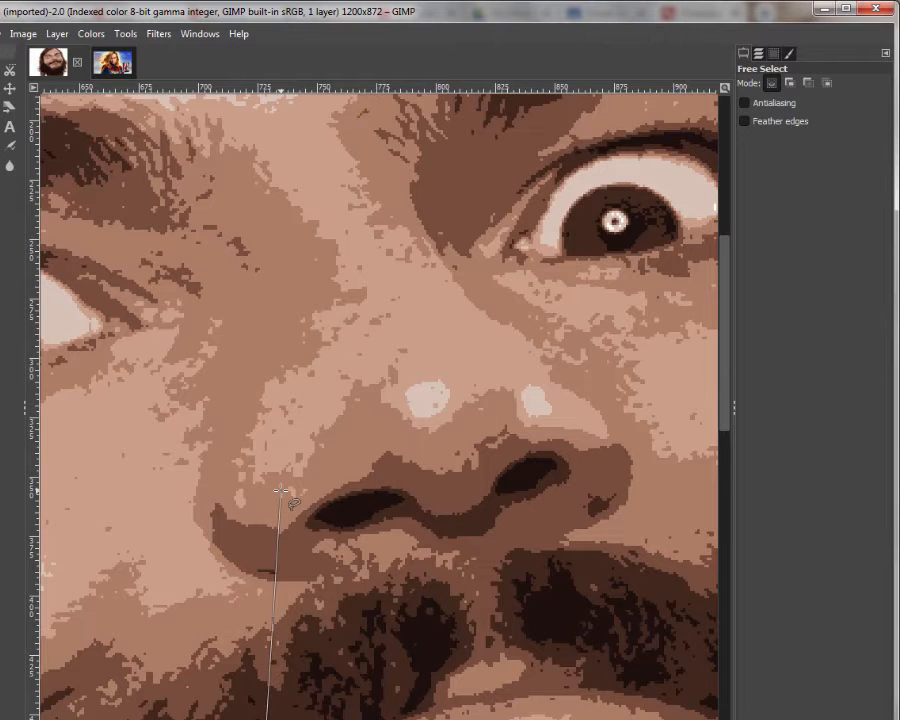
scroll(281, 491, "down", 4)
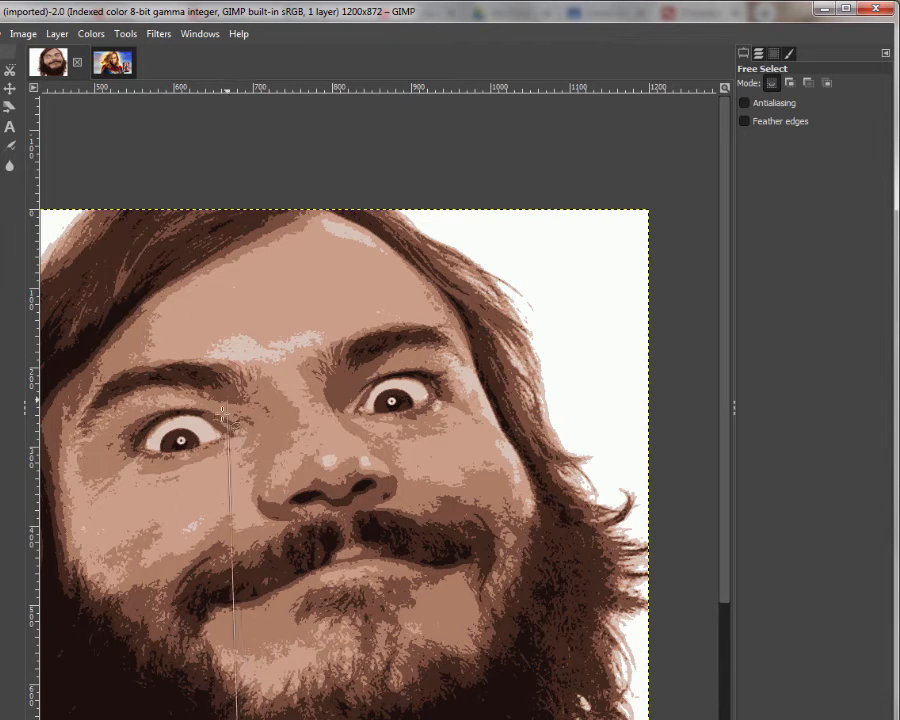
- Switch to the open Captain-Marvel image and bring the whole head and hair into view
left_click(120, 65)
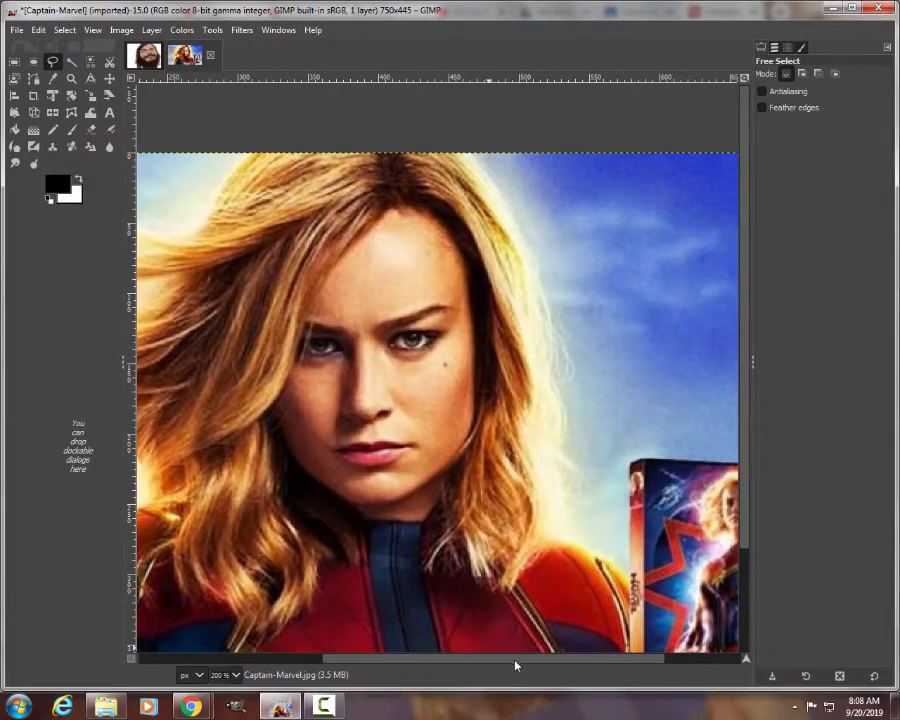
left_click_drag(516, 663, 460, 655)
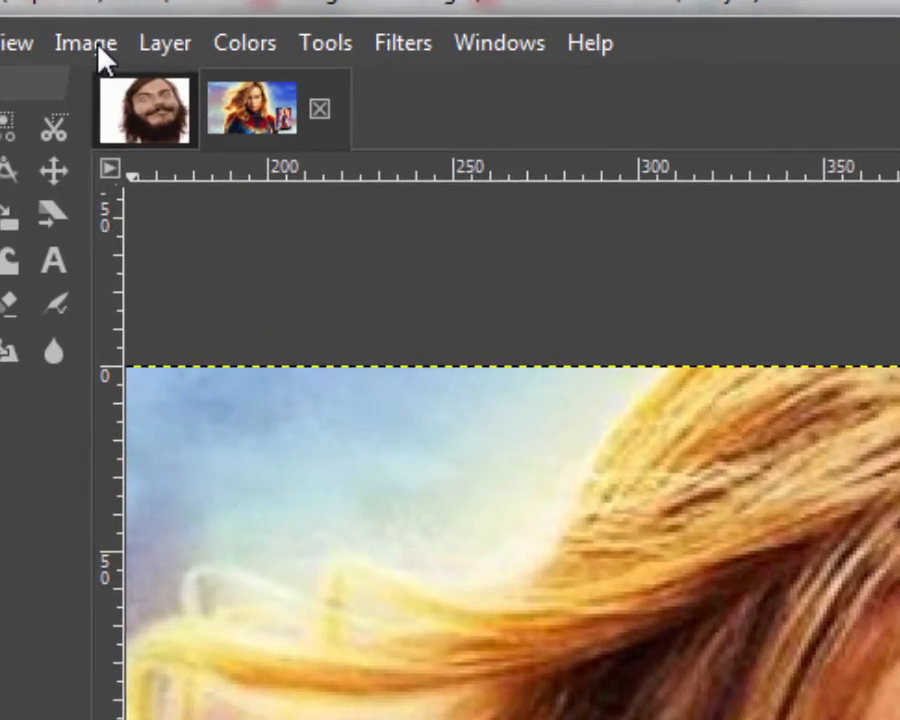
- Try converting the Captain-Marvel image to indexed colors with a maximum of 7 colors, then undo the conversion
left_click(88, 43)
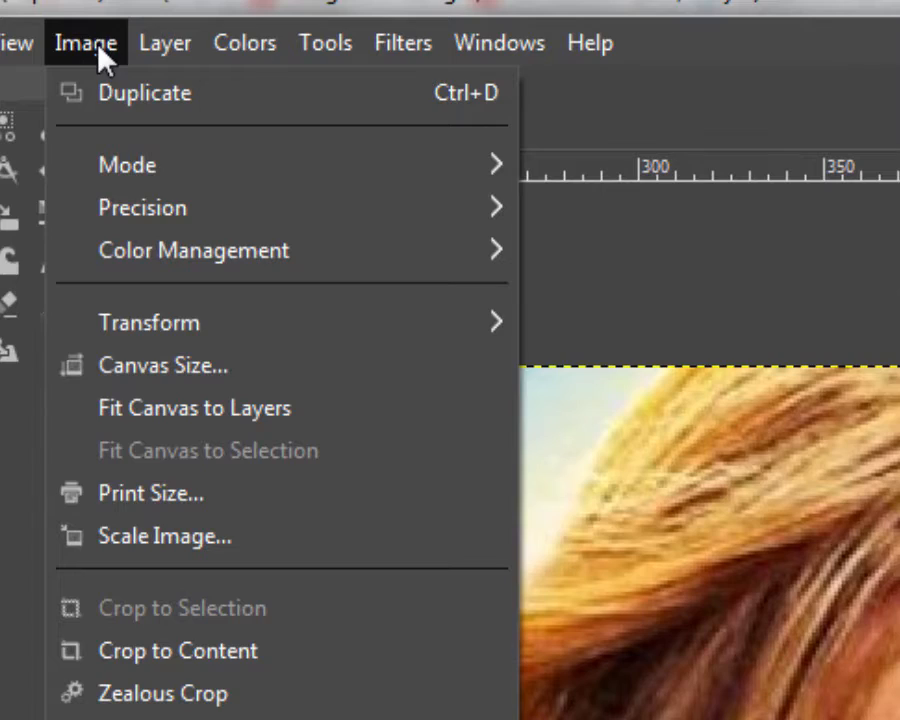
mouse_move(357, 172)
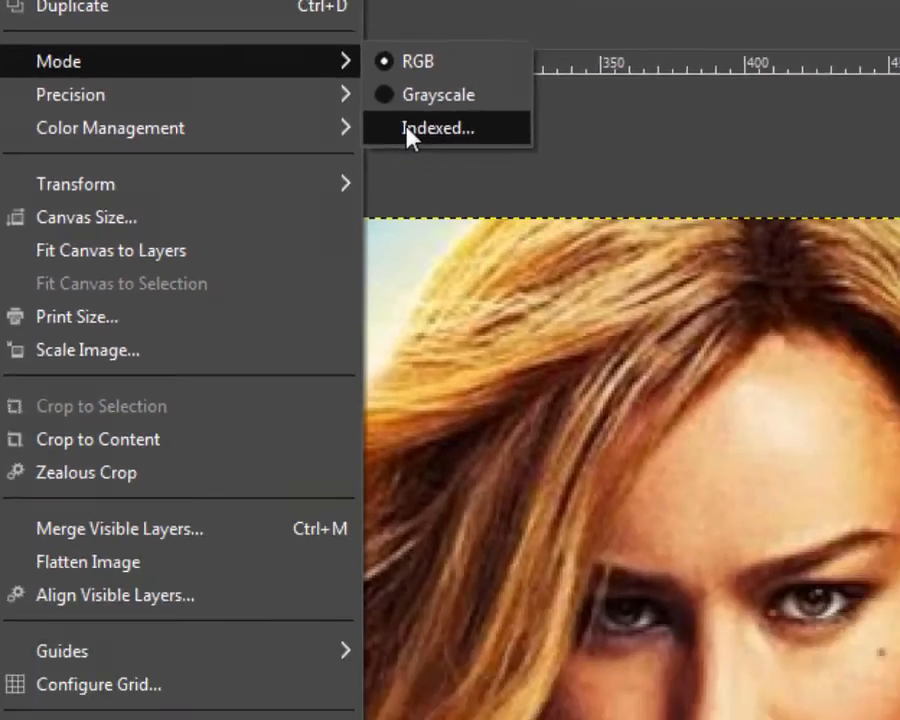
left_click(580, 252)
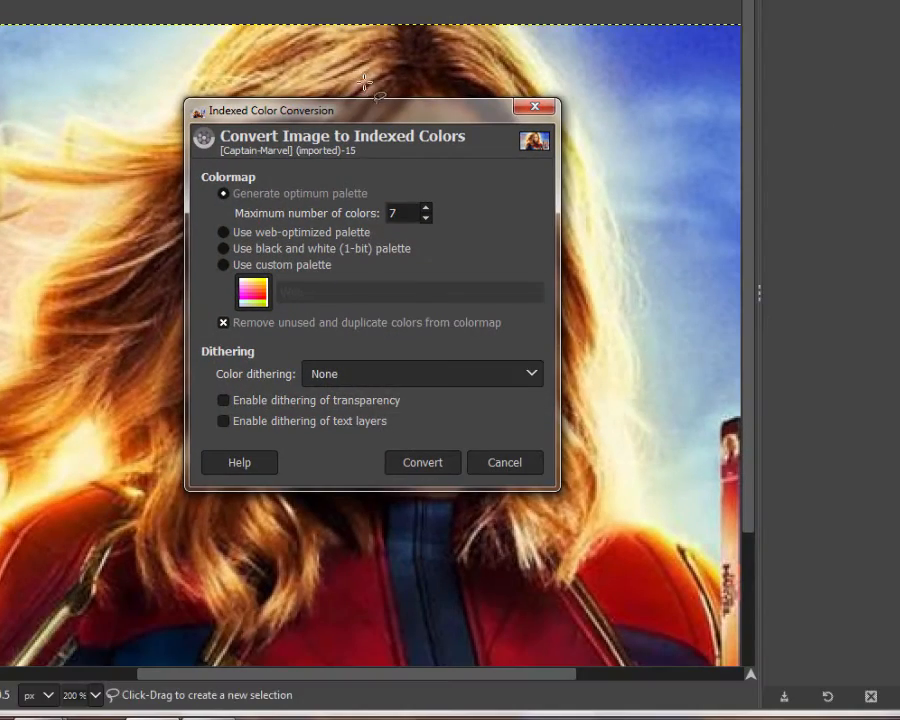
left_click_drag(370, 110, 762, 138)
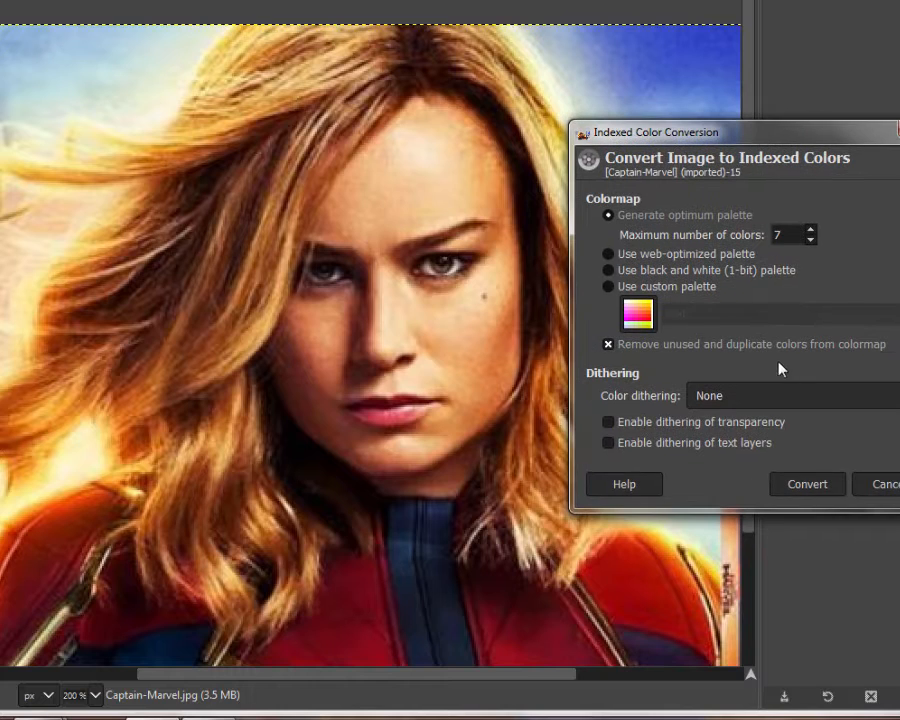
left_click(824, 494)
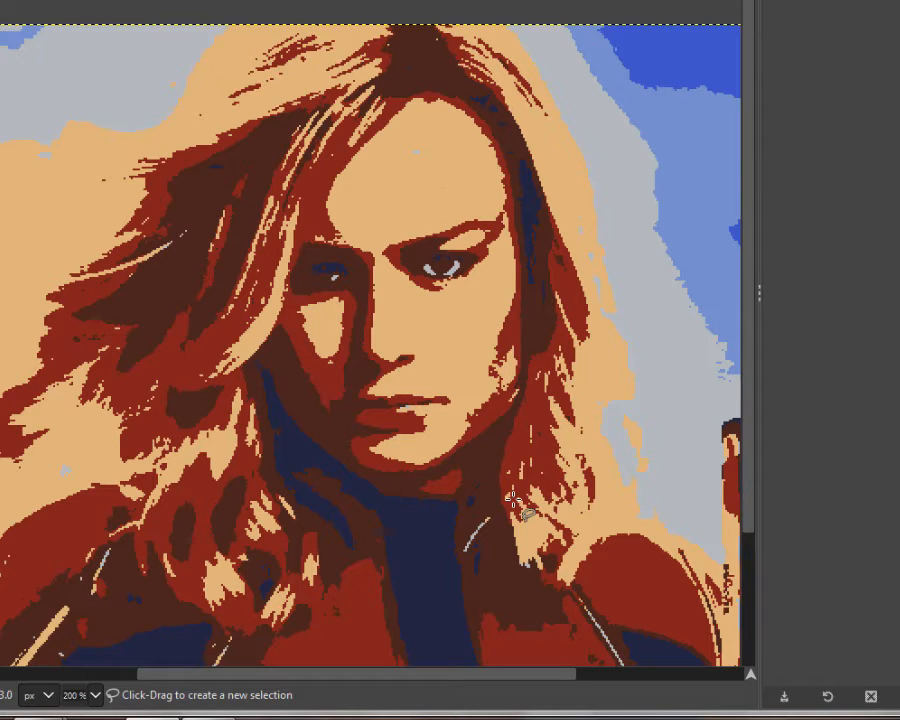
key("ctrl")
key("ctrl+z")
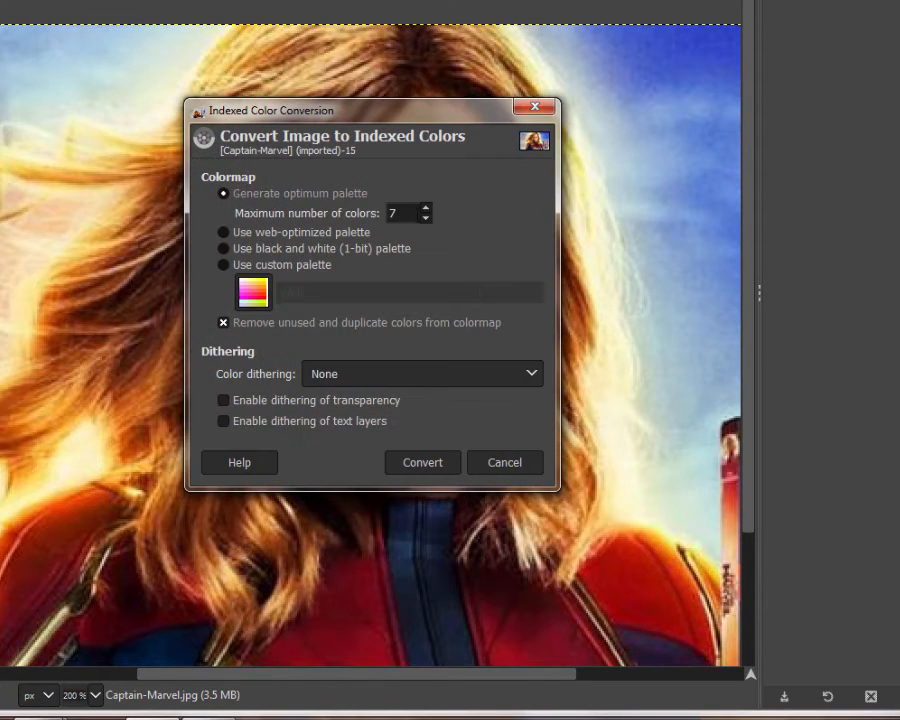
- Convert the Captain-Marvel image to indexed colors with a maximum of 9 colors
left_click(425, 208)
left_click(425, 208)
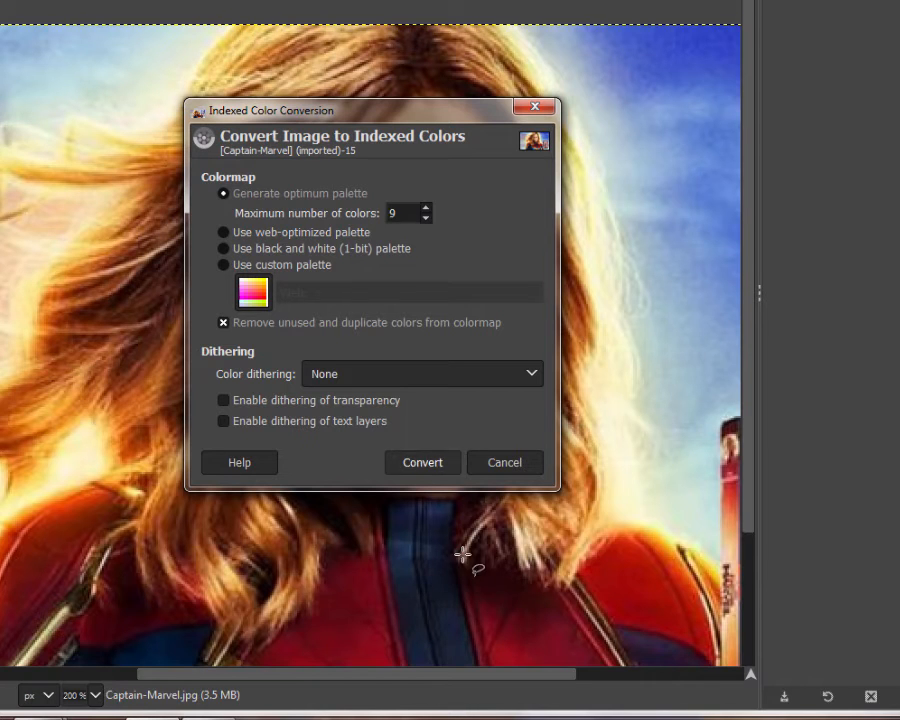
left_click(423, 463)
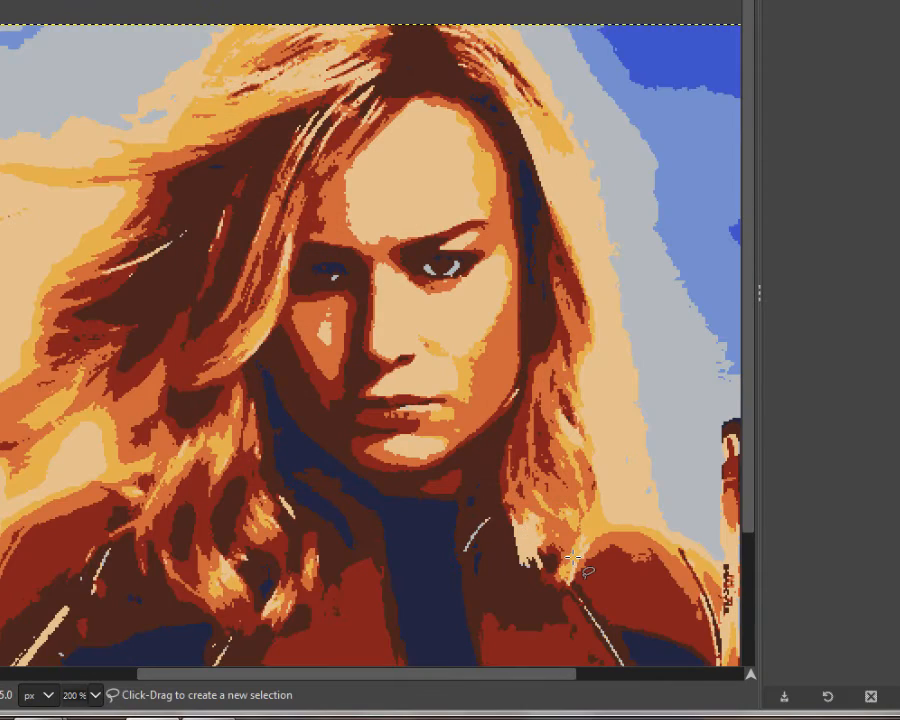
- Examine the color regions on the converted Captain Marvel portrait's face, especially around the eyes, nose and mouth
scroll(566, 556, "up", 1, "ctrl")
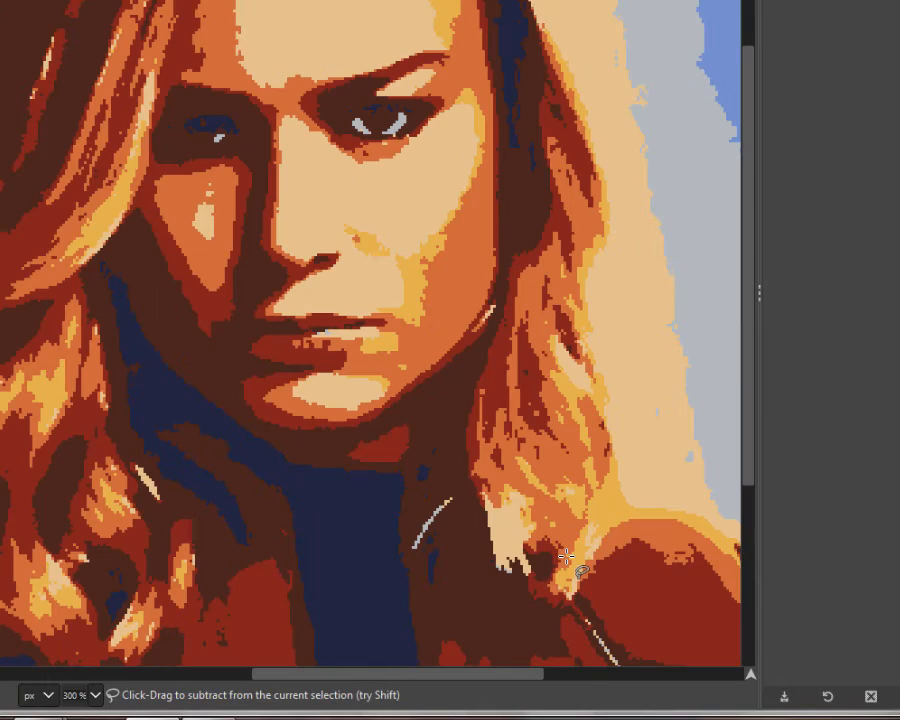
scroll(514, 592, "up", 3)
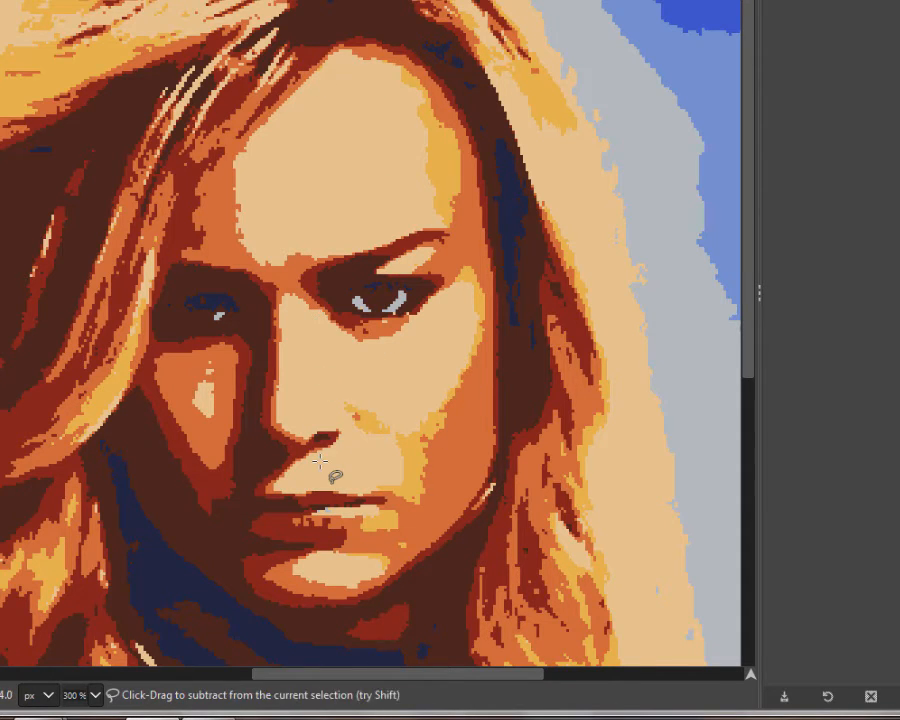
scroll(318, 462, "up", 2)
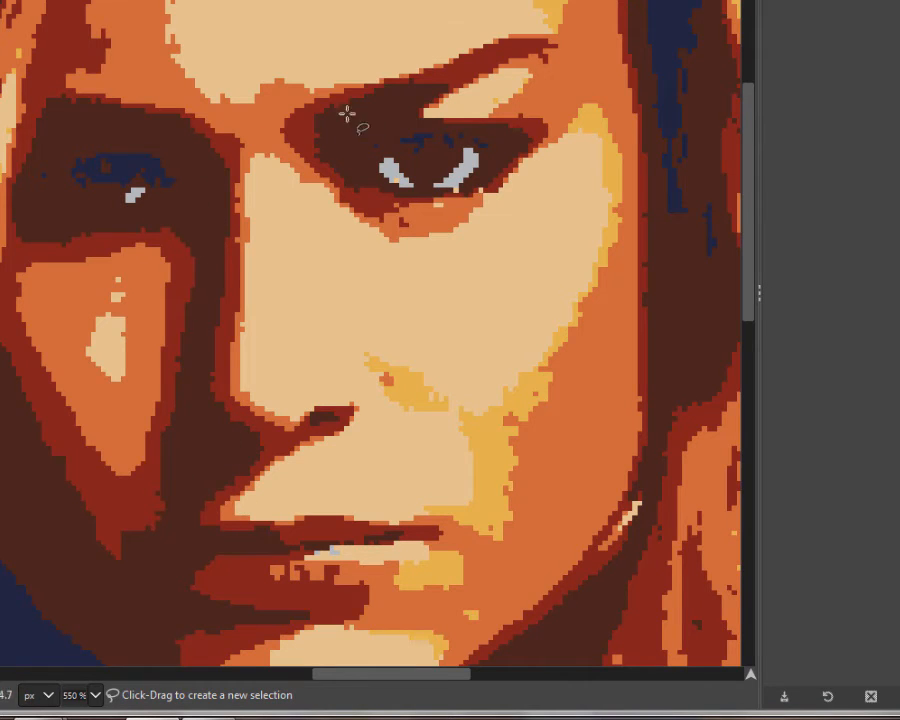
scroll(400, 263, "down", 4)
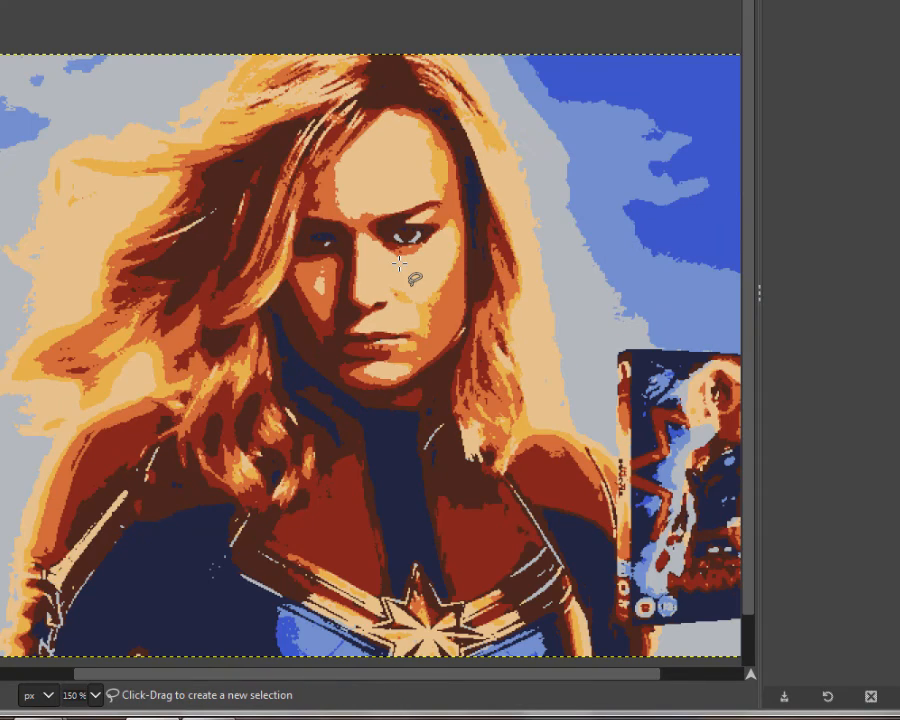